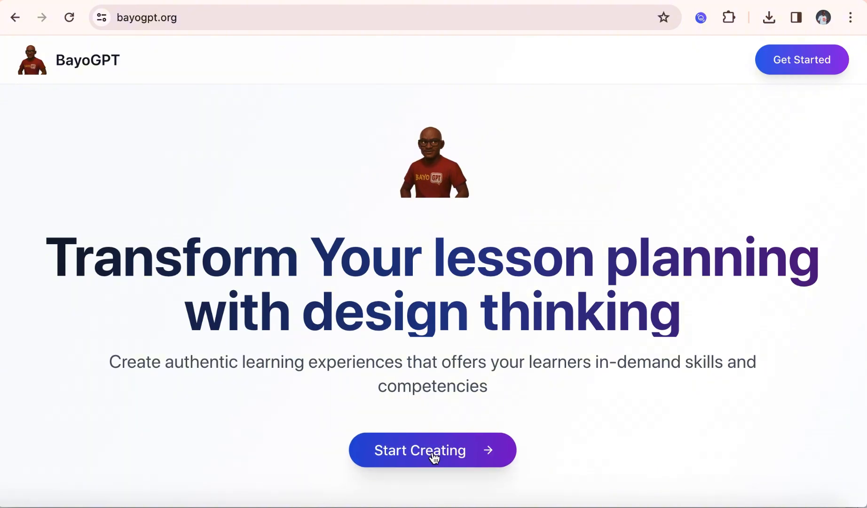
Sign in with the Google account option and allow BayoGPT to access the Replit account
click(434, 455)
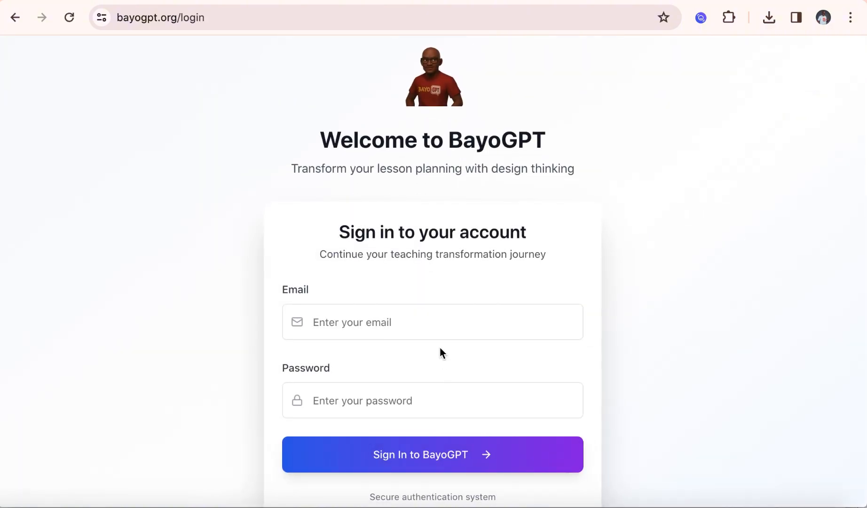
scroll(441, 349, down, 4)
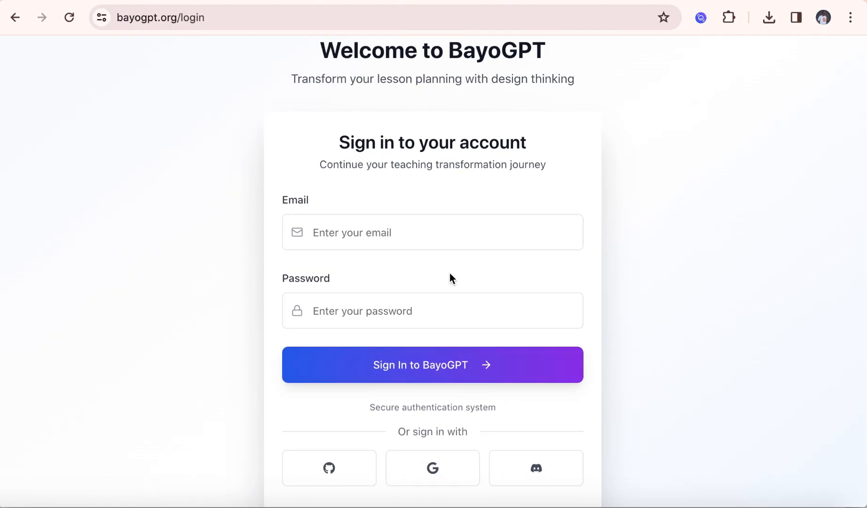
scroll(438, 467, down, 3)
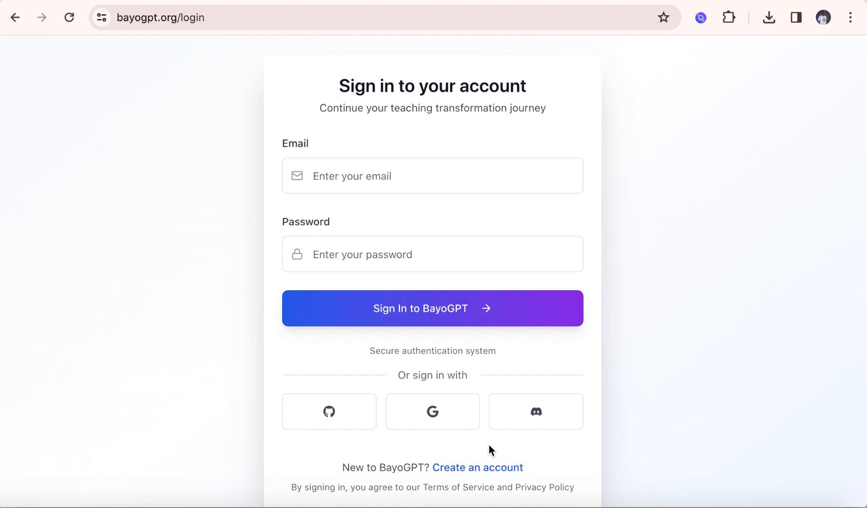
click(441, 422)
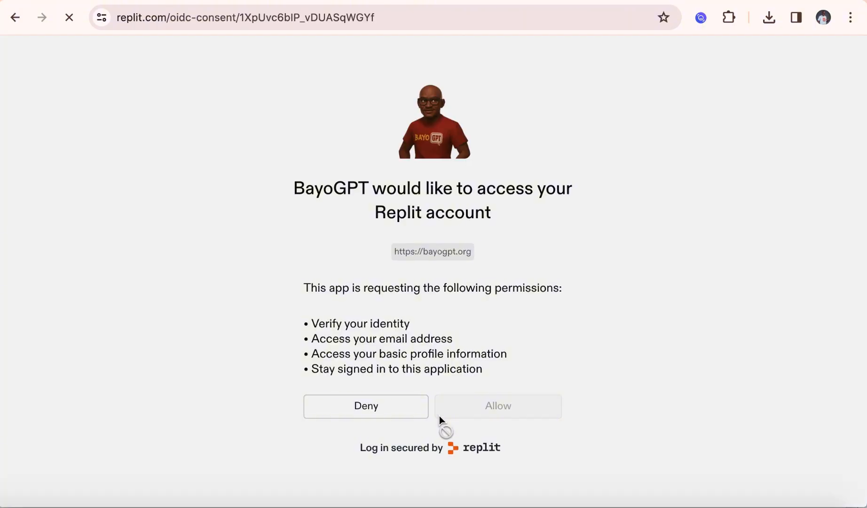
click(499, 406)
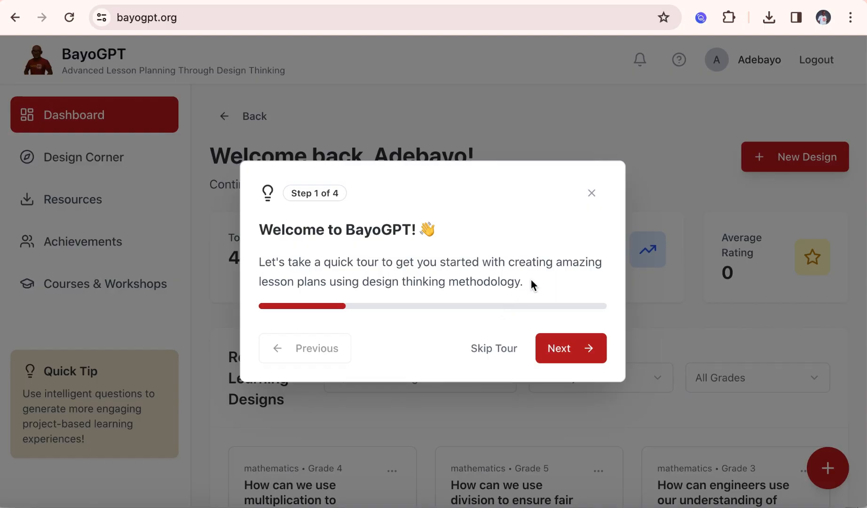
Go through the four-step welcome tour and close it
click(570, 349)
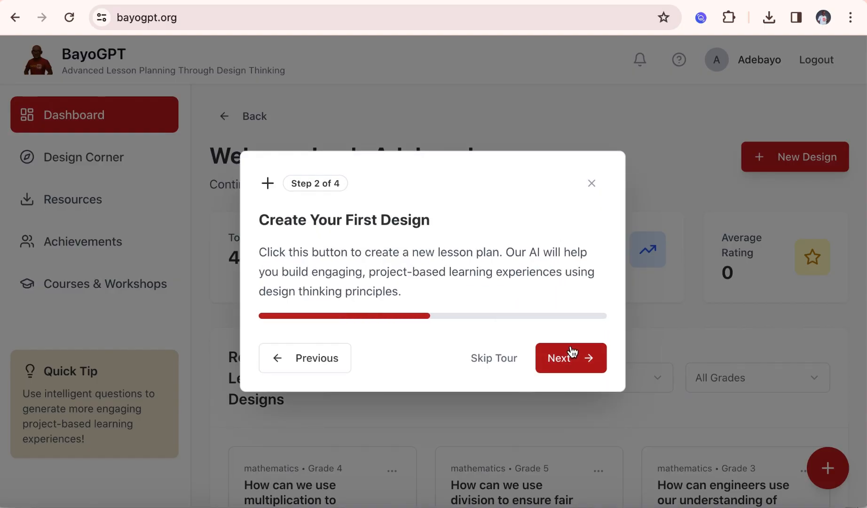
click(572, 352)
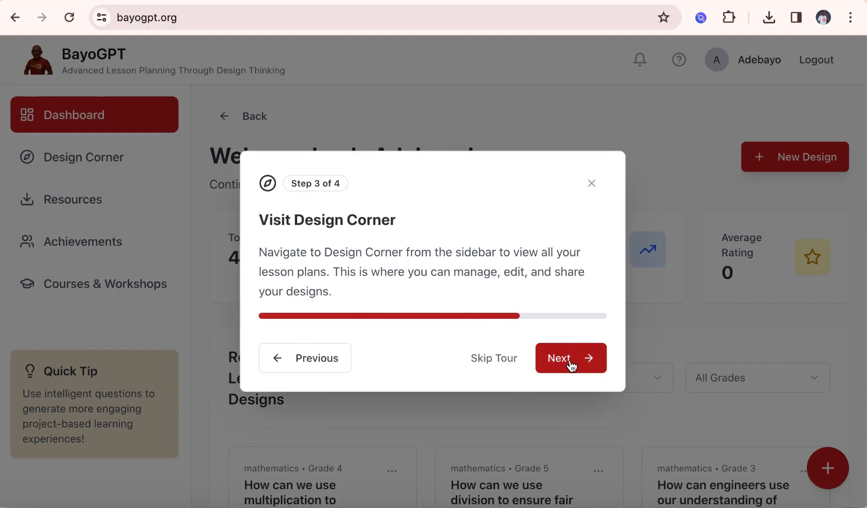
click(572, 361)
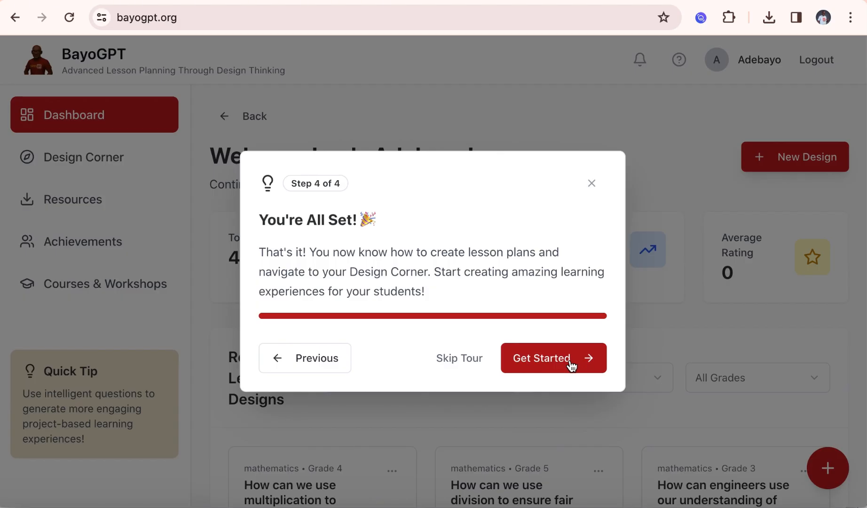
click(592, 185)
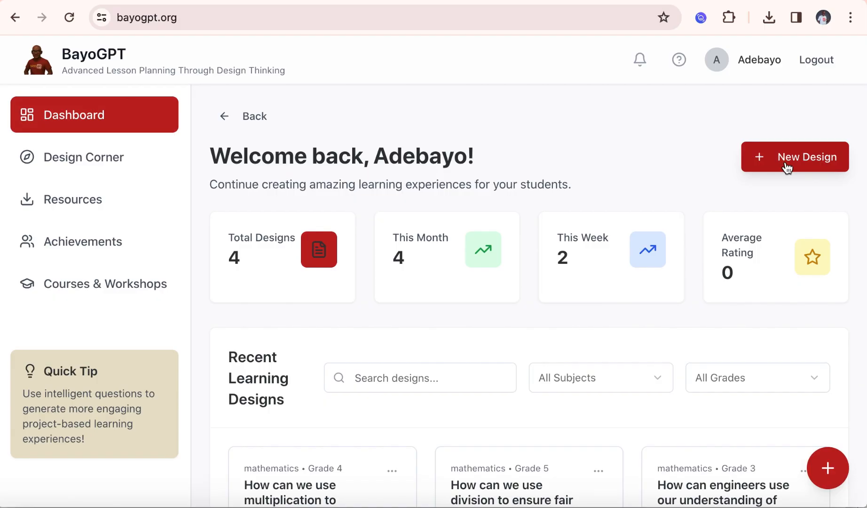
Start a new lesson design with Mathematics as the subject and continue to the topic
click(787, 167)
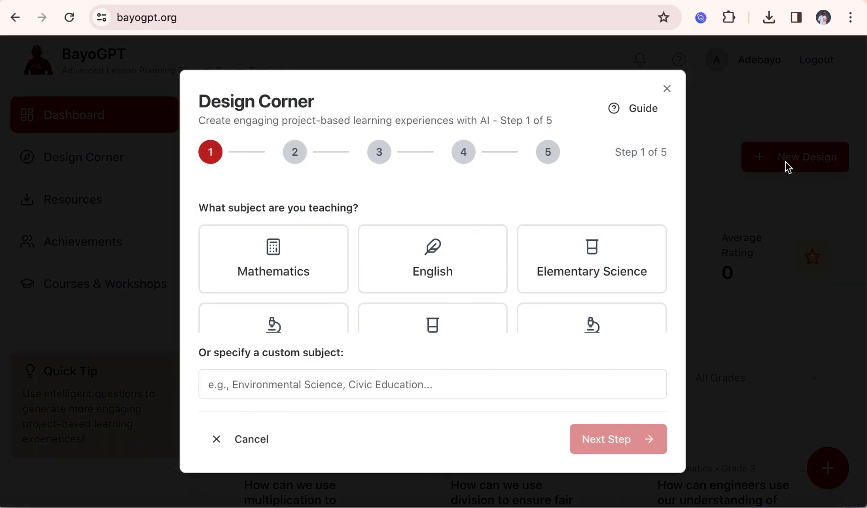
click(283, 268)
click(432, 264)
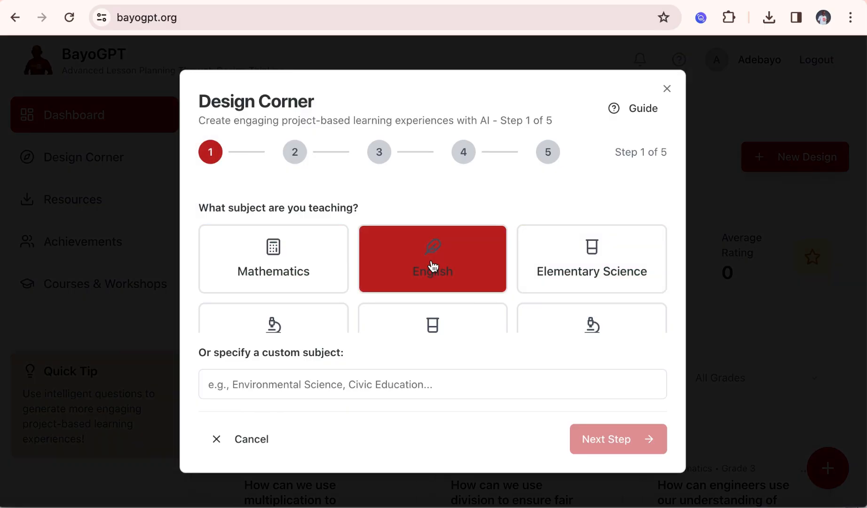
click(330, 259)
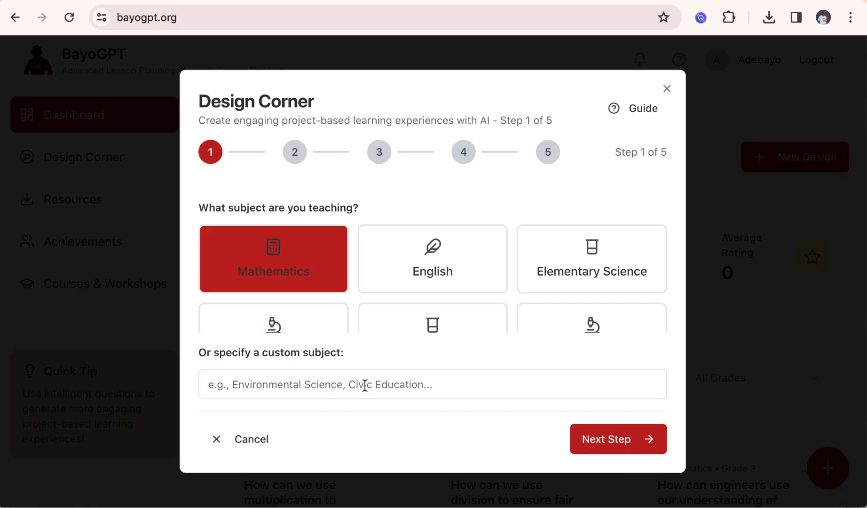
click(594, 439)
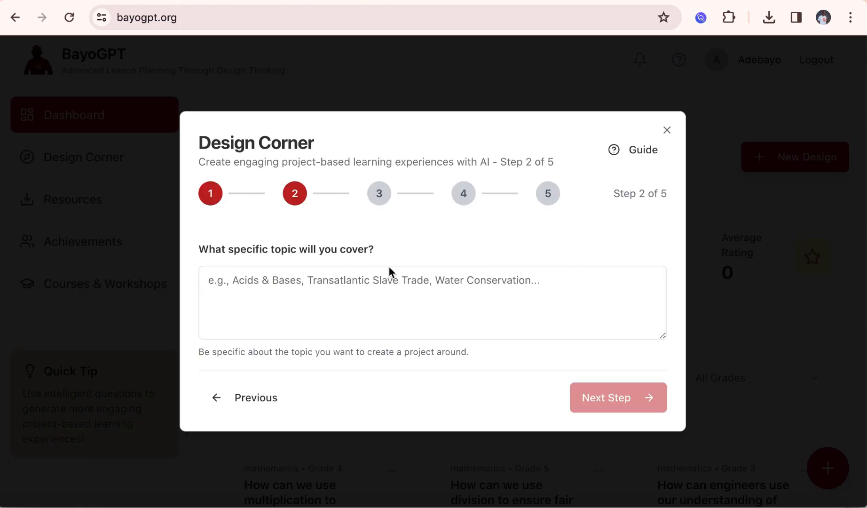
Enter "Profit & Loss" as the specific topic and choose Grade 8 as the grade level
click(361, 286)
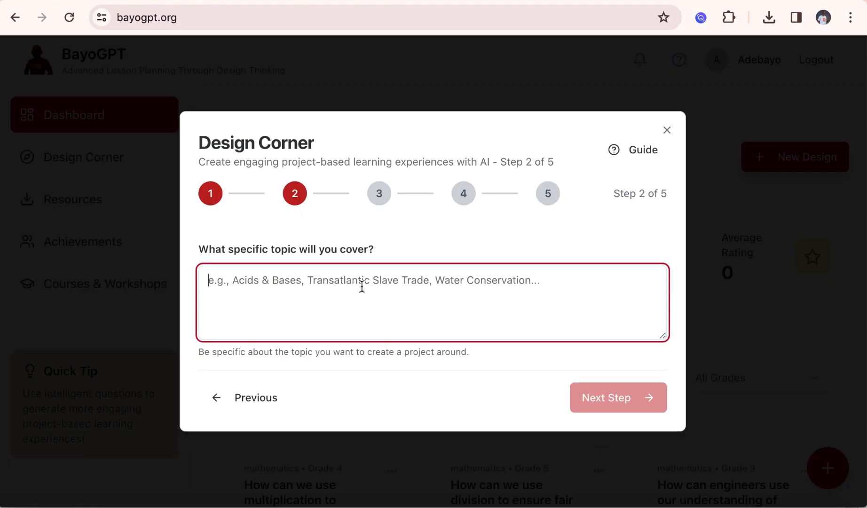
text(P)
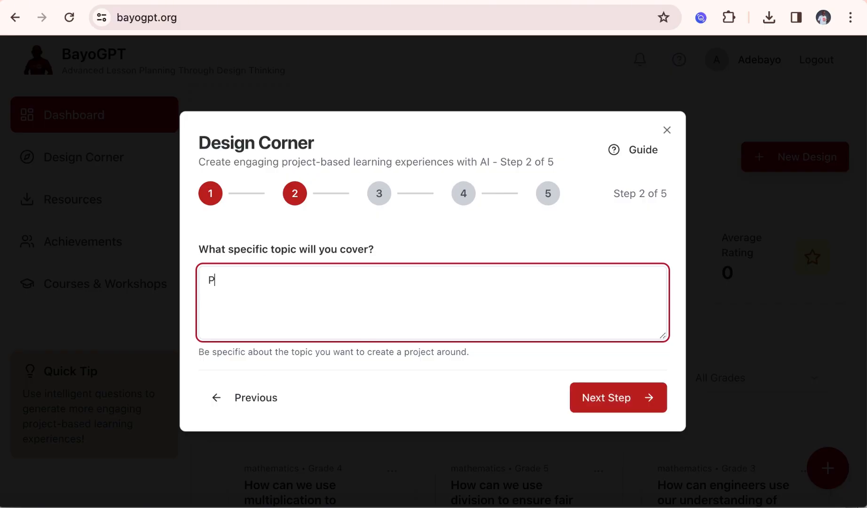
text(ROFIT)
key(BackSpace)
key(BackSpace)
key(BackSpace)
key(BackSpace)
key(BackSpace)
key(BackSpace)
text(rofit & Loss)
click(633, 405)
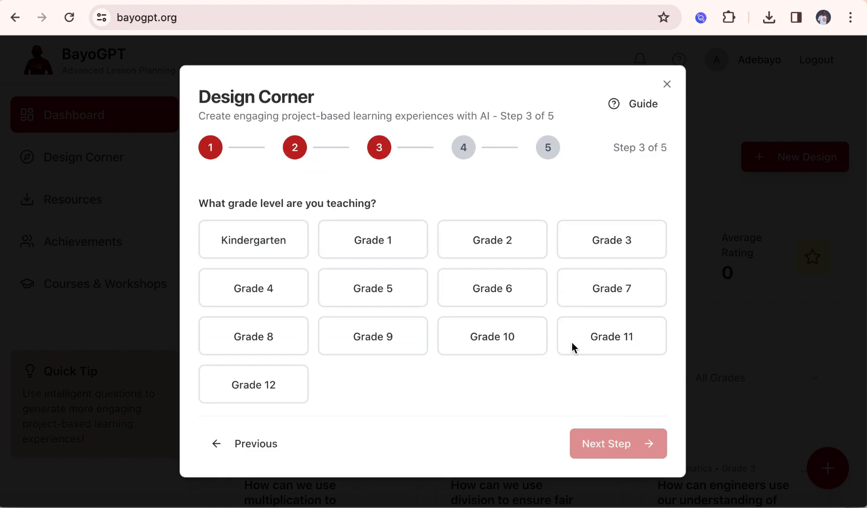
click(274, 346)
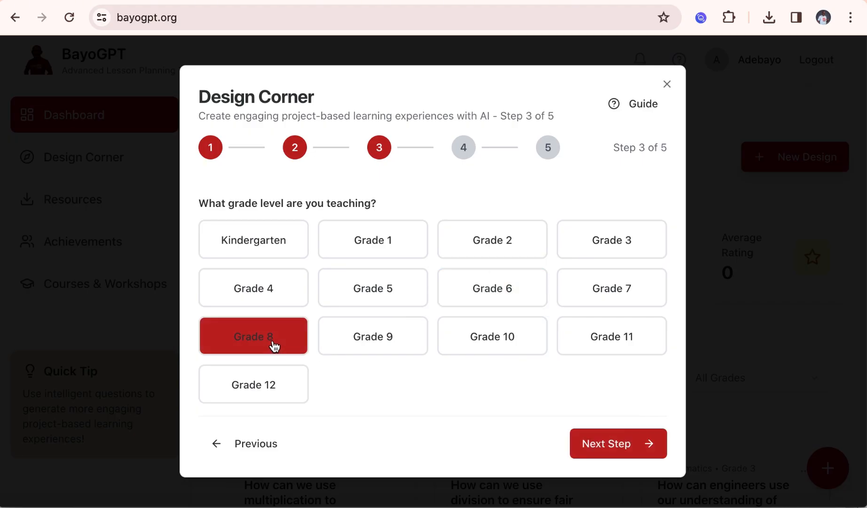
click(623, 448)
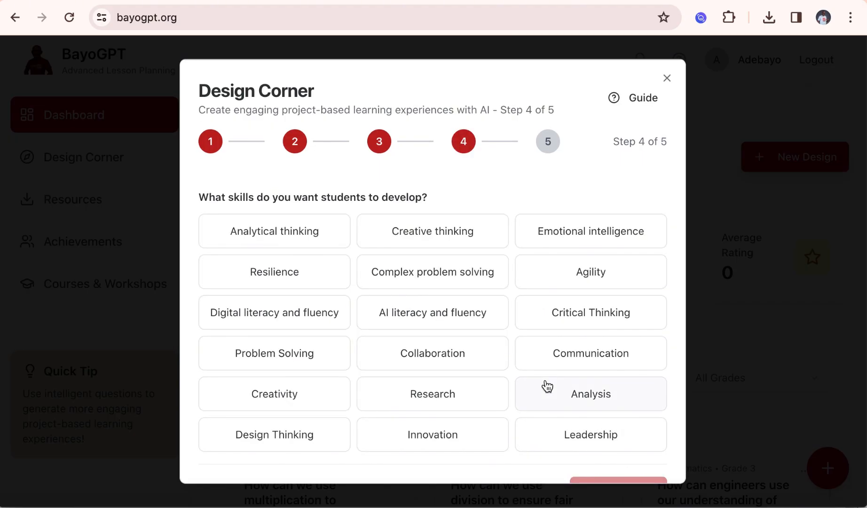
Select the skills Creative thinking, Collaboration, Leadership and Communication, and create the design without additional information
scroll(547, 385, down, 2)
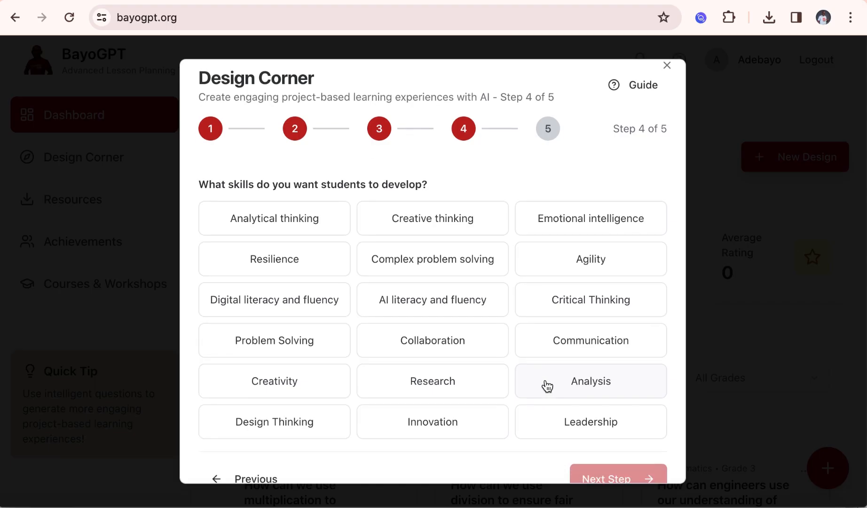
scroll(547, 386, up, 2)
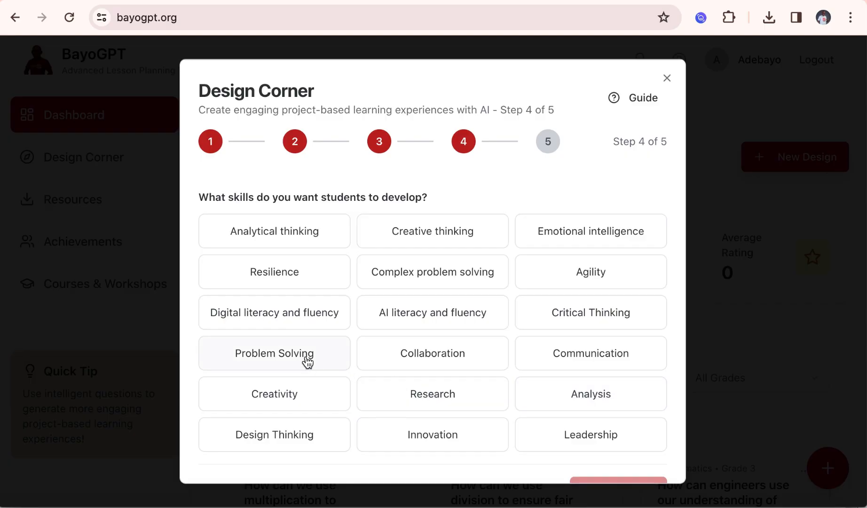
click(289, 399)
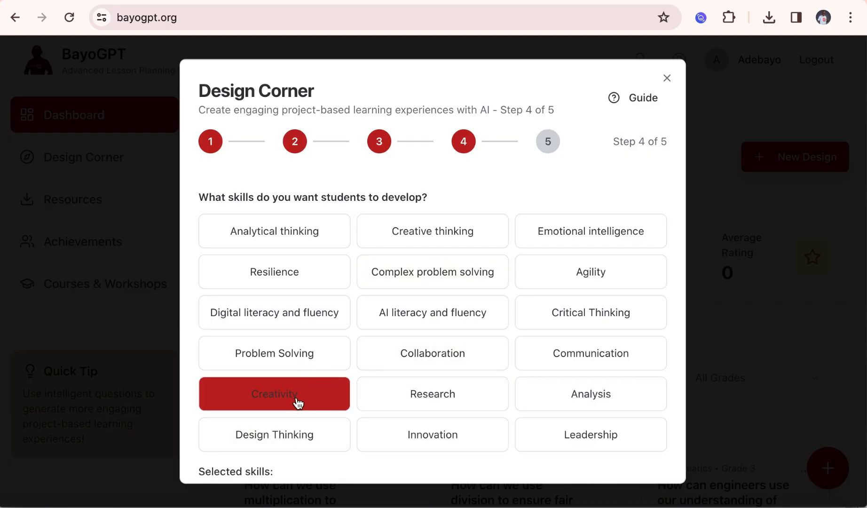
click(298, 402)
click(429, 238)
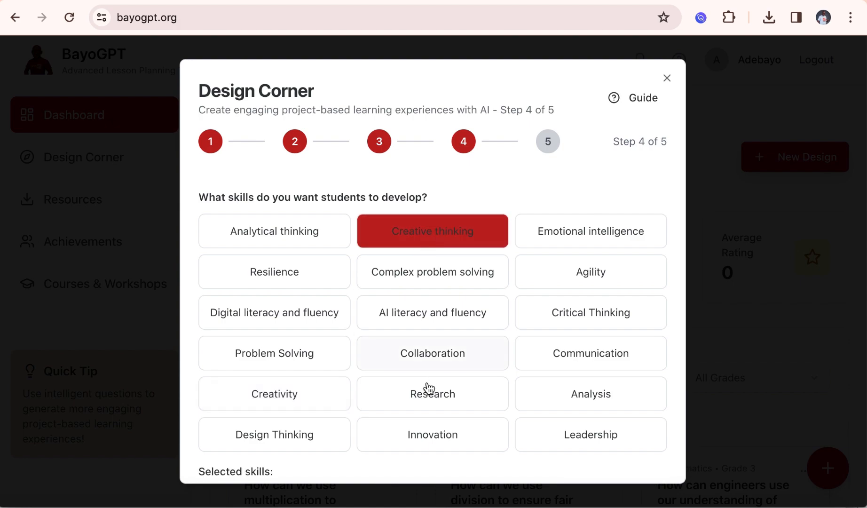
click(470, 363)
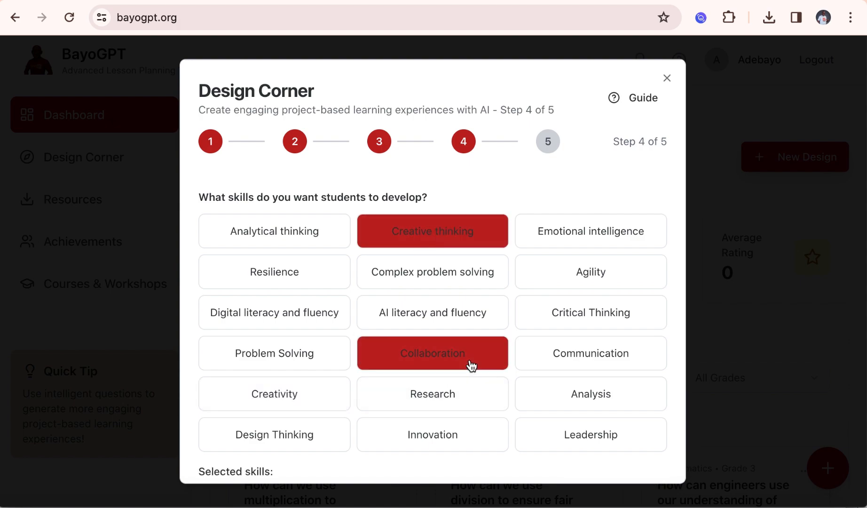
click(603, 444)
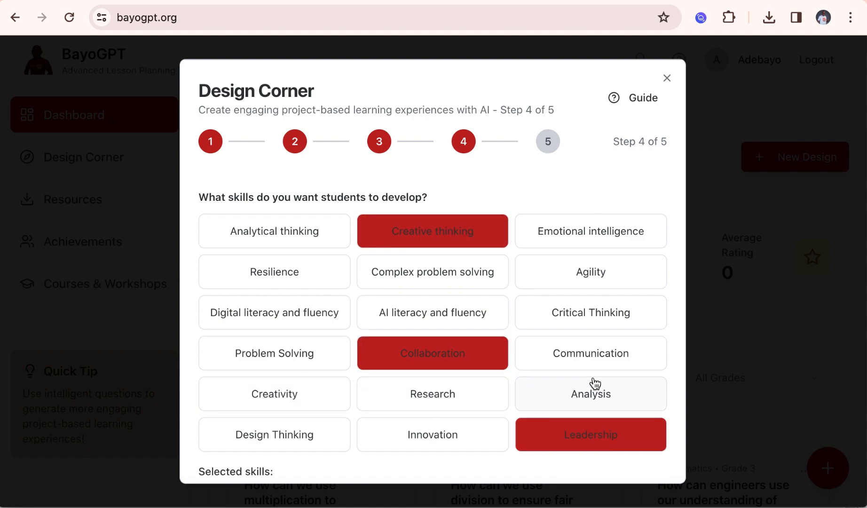
click(590, 359)
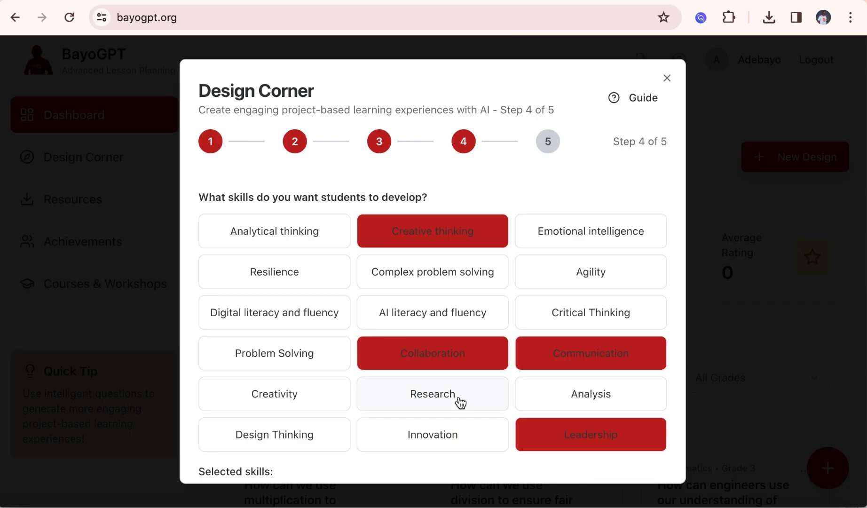
scroll(460, 402, down, 3)
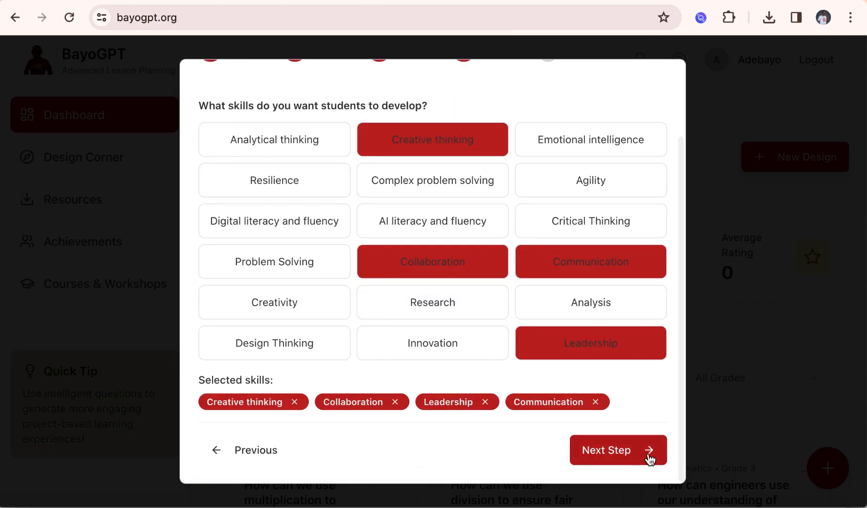
click(646, 459)
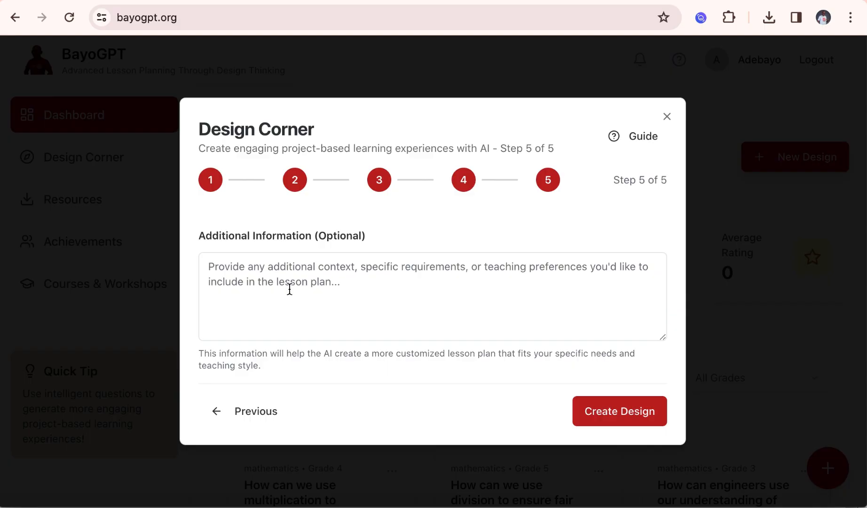
click(260, 277)
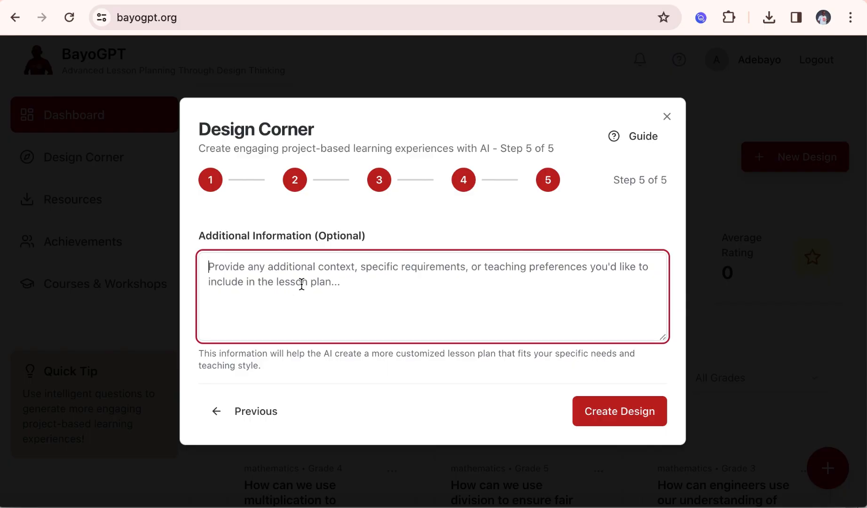
click(631, 411)
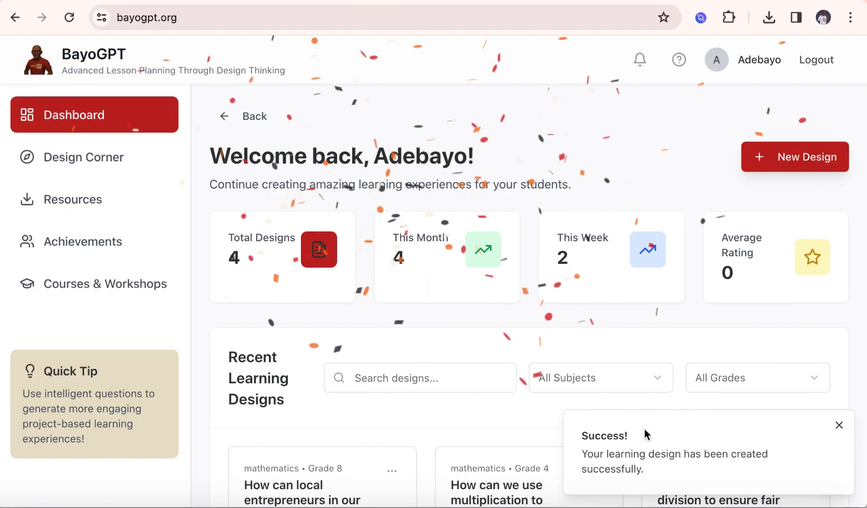
Look over the recent learning designs on the dashboard and open Design Corner to view all lesson plans
scroll(590, 395, down, 2)
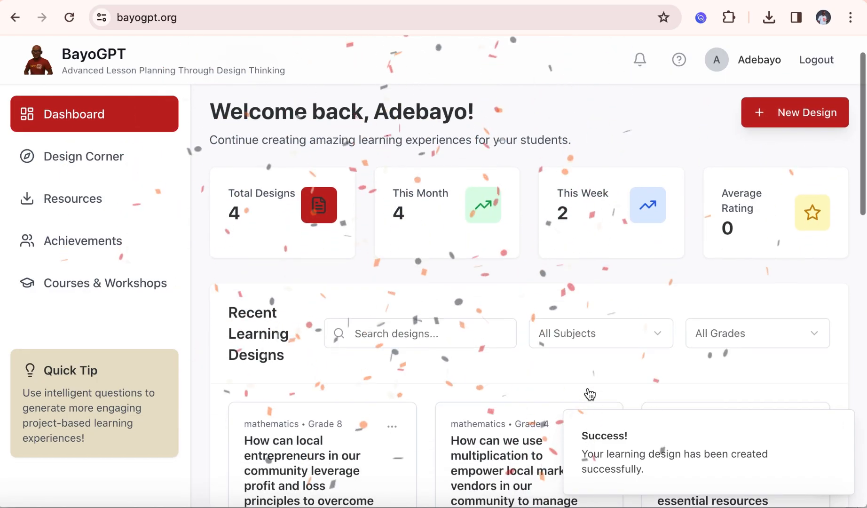
scroll(589, 394, down, 5)
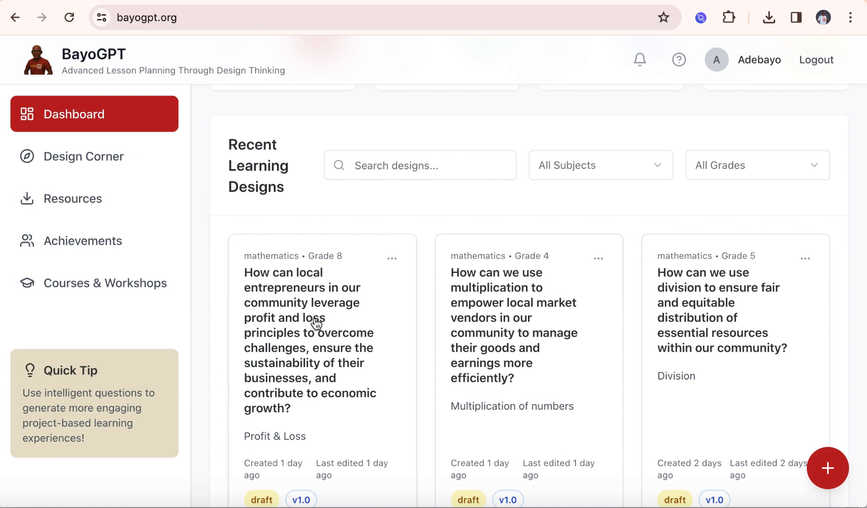
scroll(318, 351, down, 1)
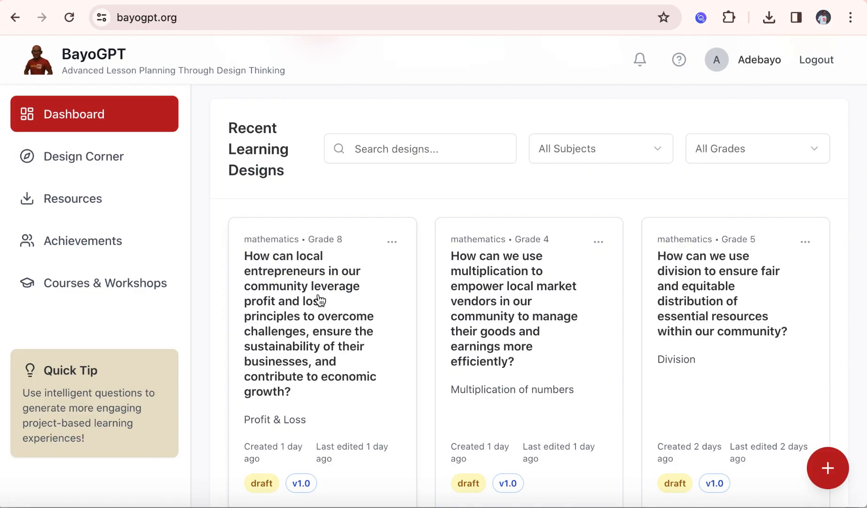
scroll(319, 299, up, 3)
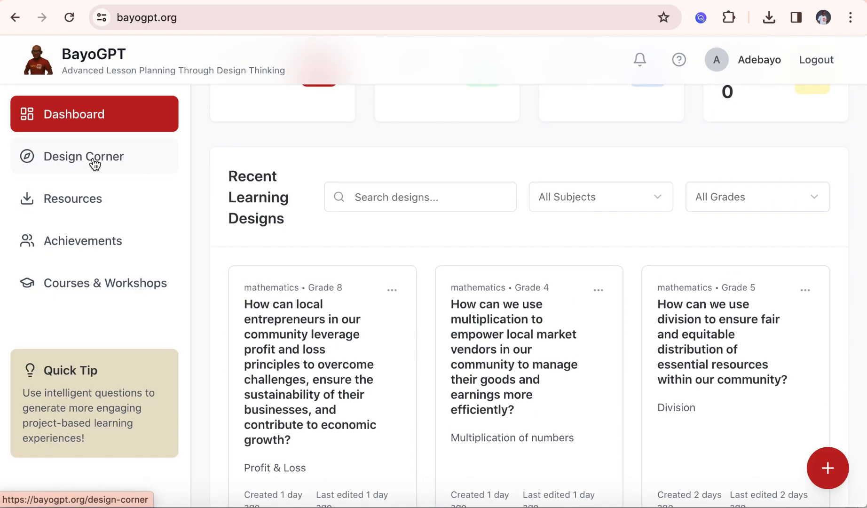
click(94, 163)
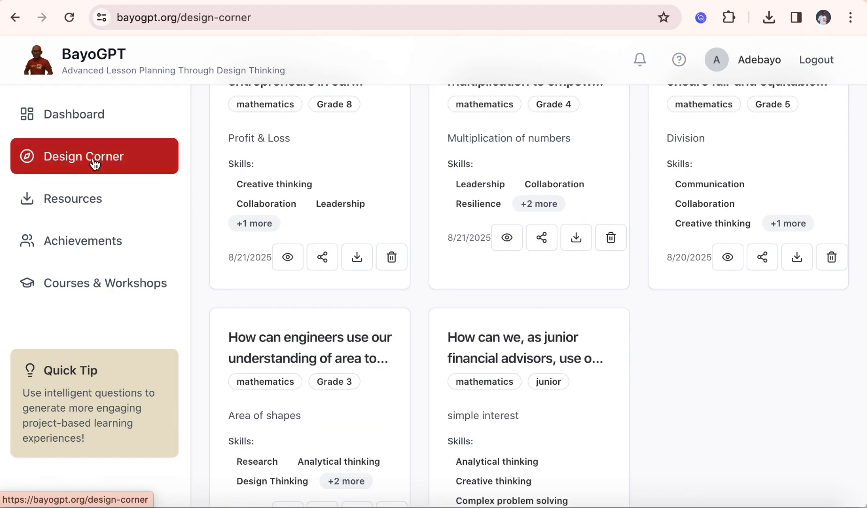
scroll(267, 169, up, 4)
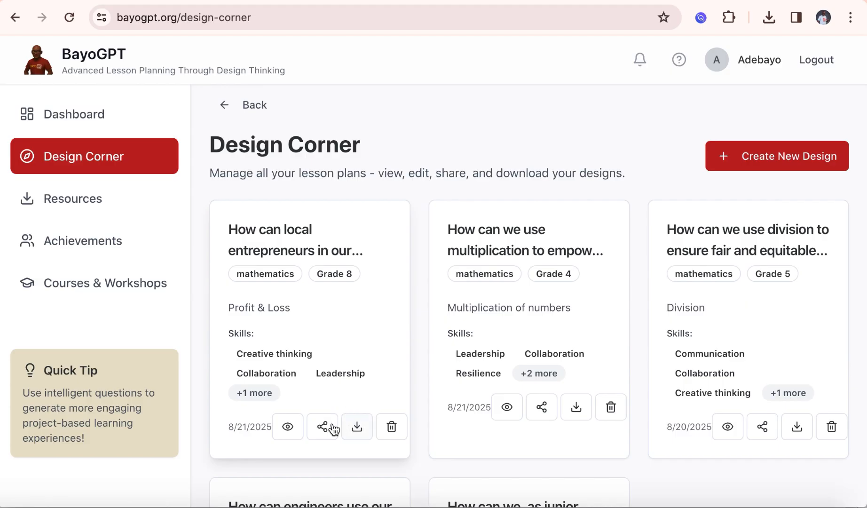
Open the Grade 8 Profit & Loss lesson design and read its overview, driving question and learning objectives
click(288, 427)
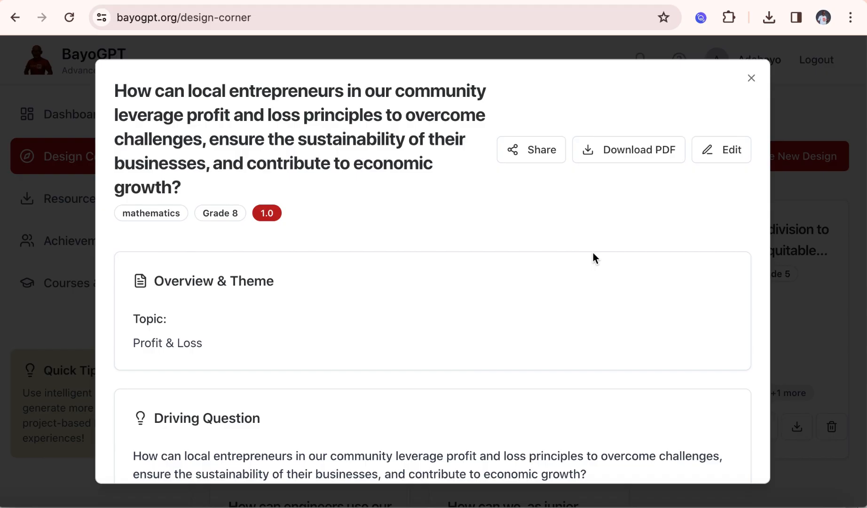
scroll(593, 254, down, 2)
scroll(593, 253, down, 5)
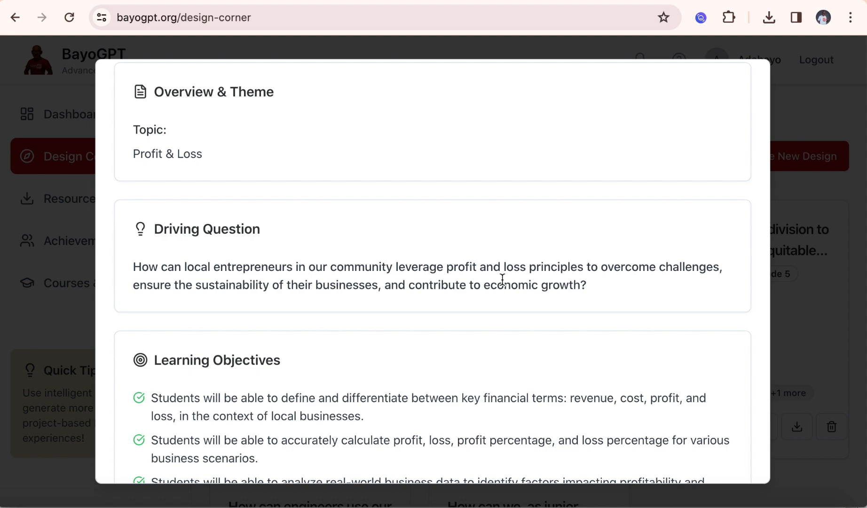
scroll(502, 280, down, 5)
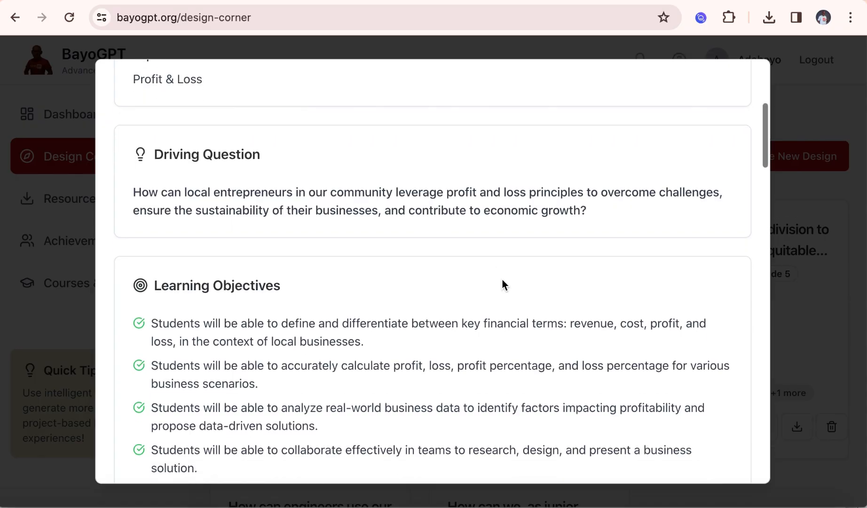
scroll(502, 280, down, 3)
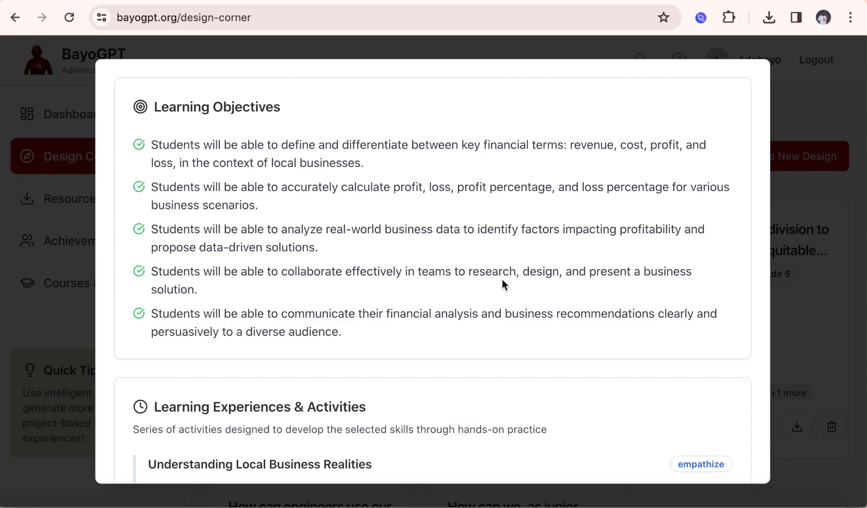
scroll(502, 279, down, 7)
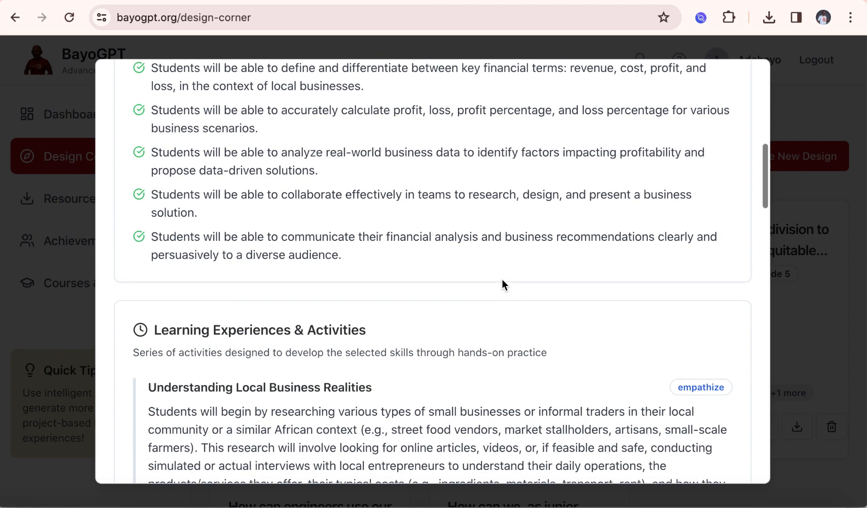
Read through the Learning Experiences & Activities section of the Profit & Loss design
scroll(502, 279, down, 2)
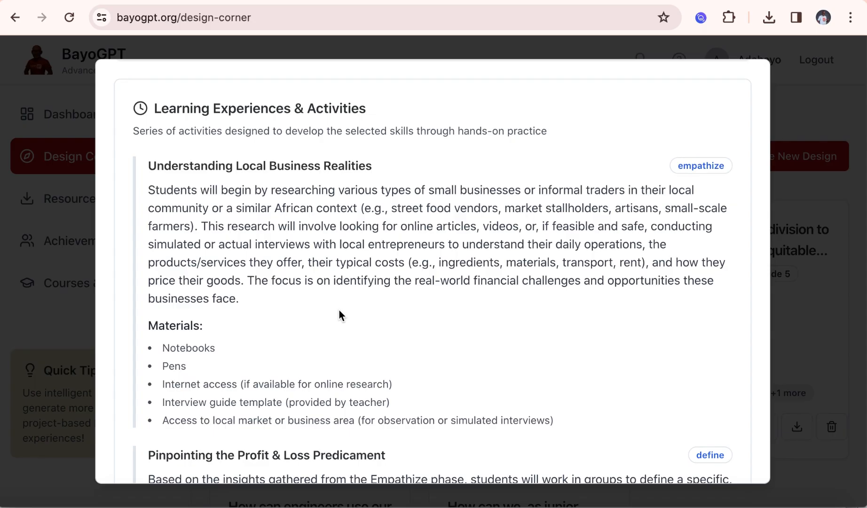
scroll(339, 311, down, 1)
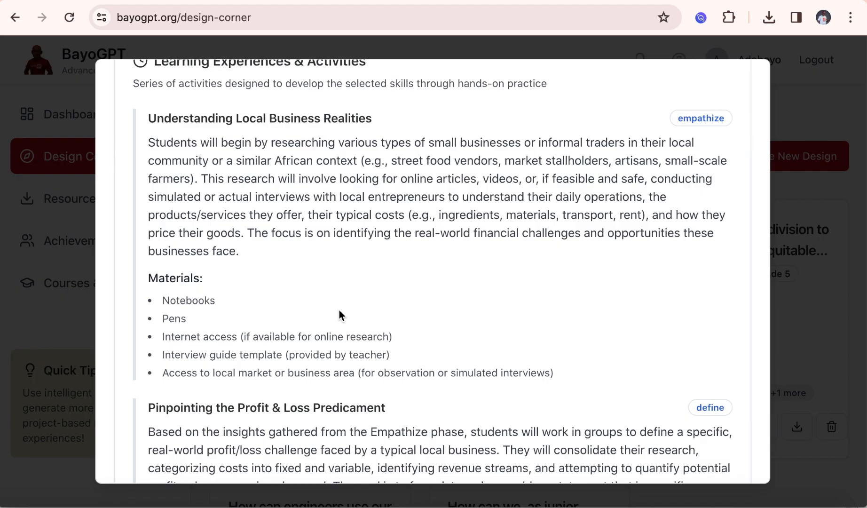
scroll(339, 311, down, 20)
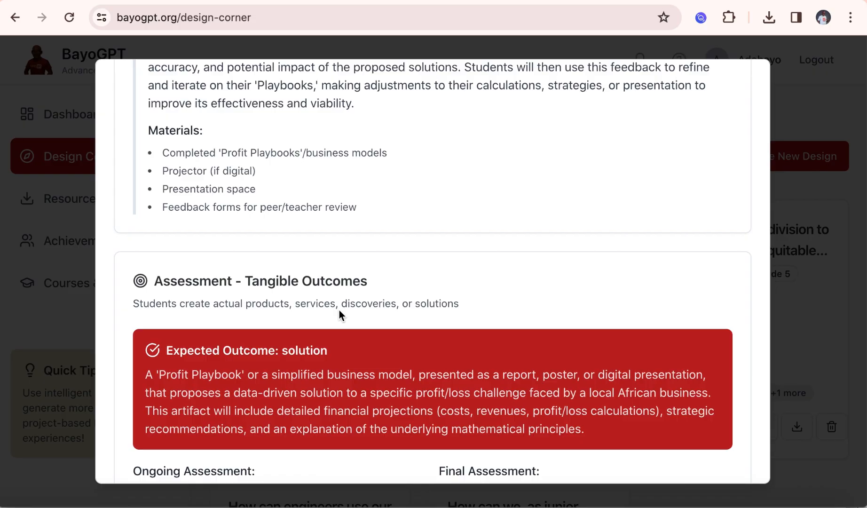
Examine the Assessment - Tangible Outcomes section, including the expected outcome, ongoing assessment and final assessment
scroll(295, 332, down, 1)
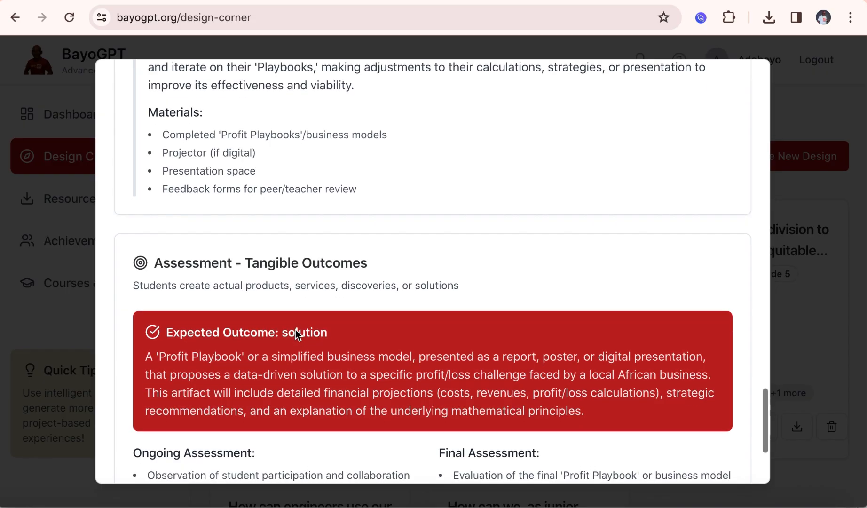
scroll(295, 332, down, 1)
scroll(298, 329, down, 1)
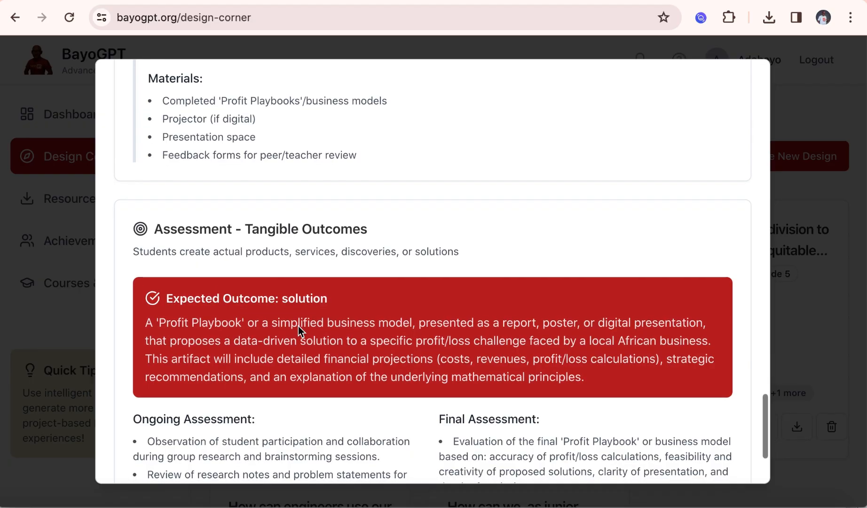
scroll(298, 326, down, 2)
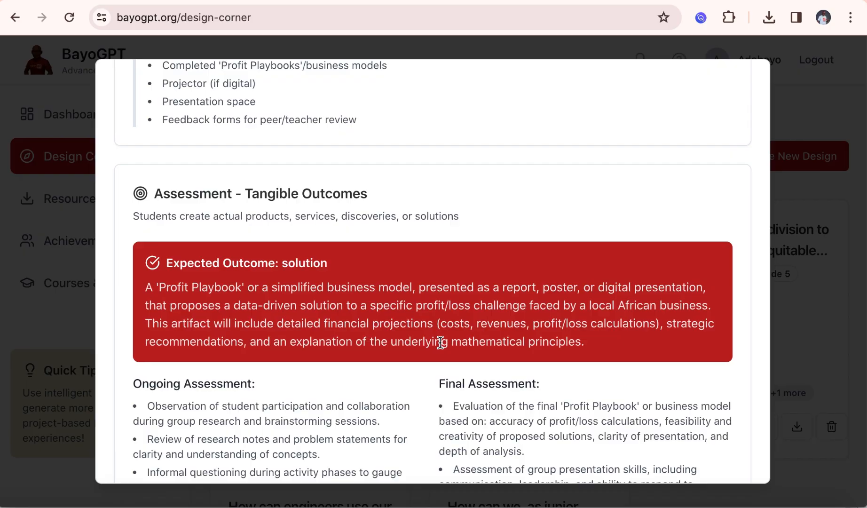
scroll(440, 342, down, 3)
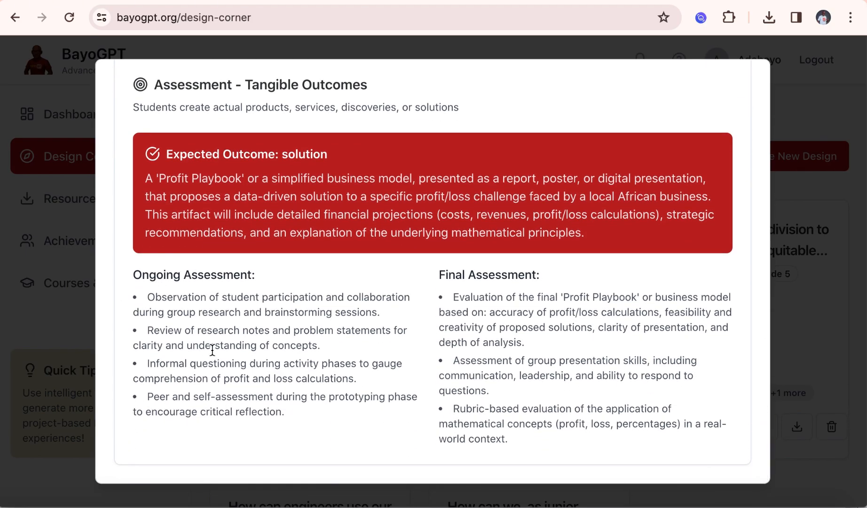
Review the design-thinking activities of the Profit & Loss lesson again, and close the design
scroll(493, 266, up, 10)
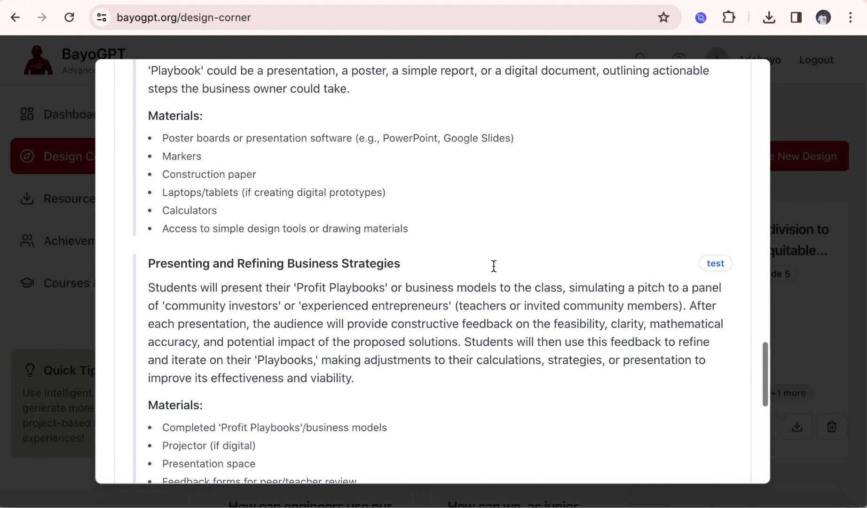
scroll(493, 266, up, 8)
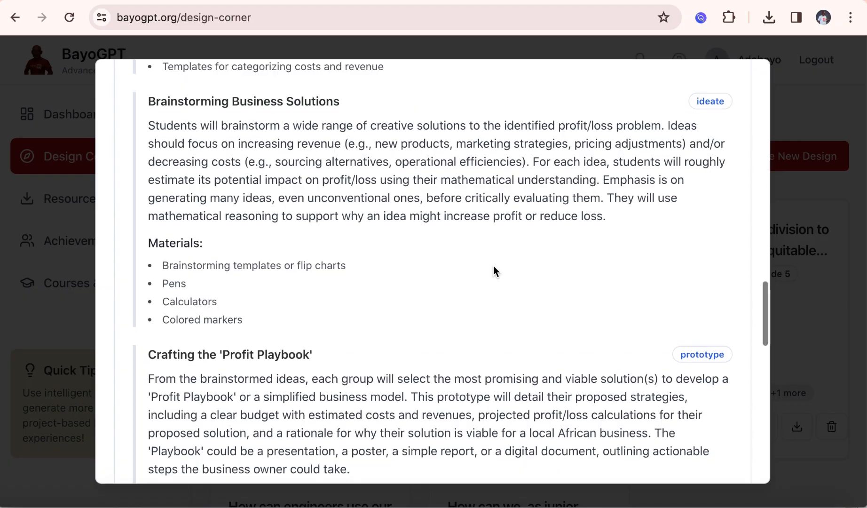
scroll(494, 266, up, 14)
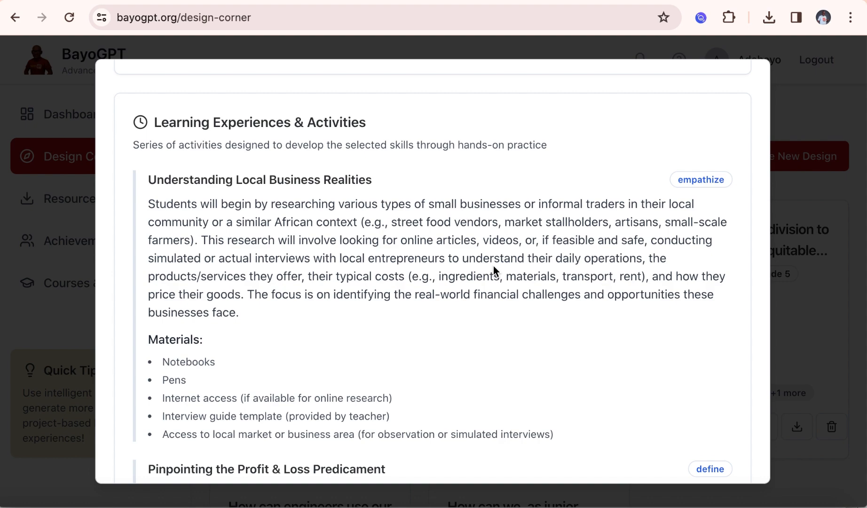
scroll(493, 266, down, 4)
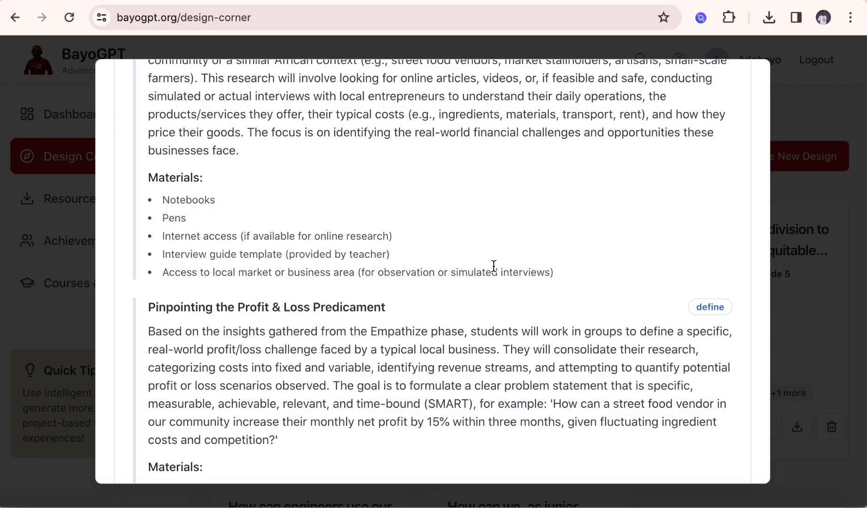
scroll(493, 266, down, 10)
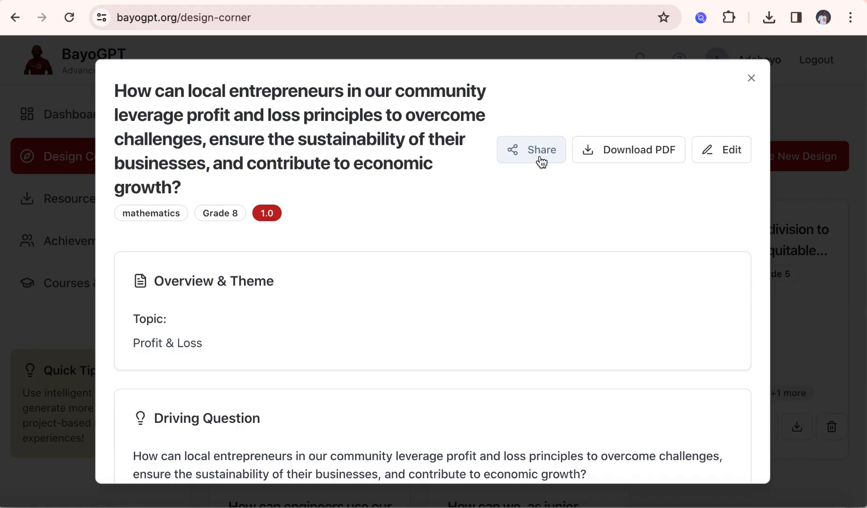
click(751, 79)
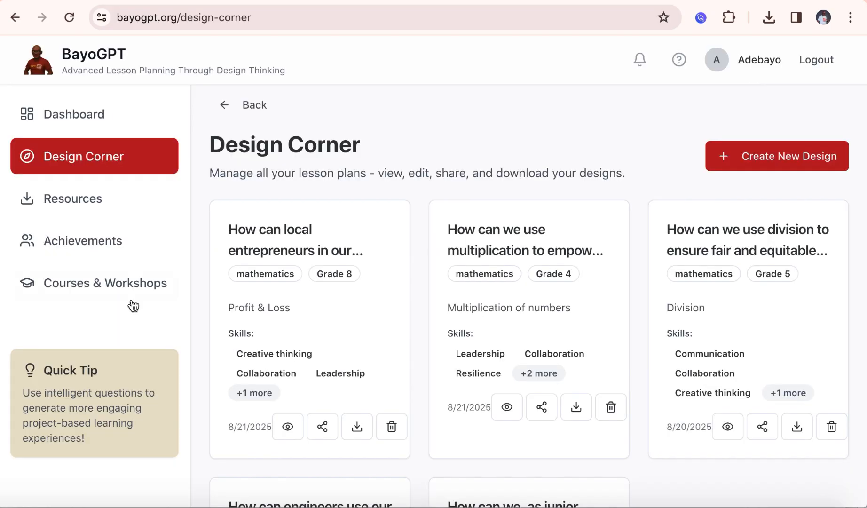
Open the Resource Center, look over the PDF and video resources, and return to Design Corner
click(74, 201)
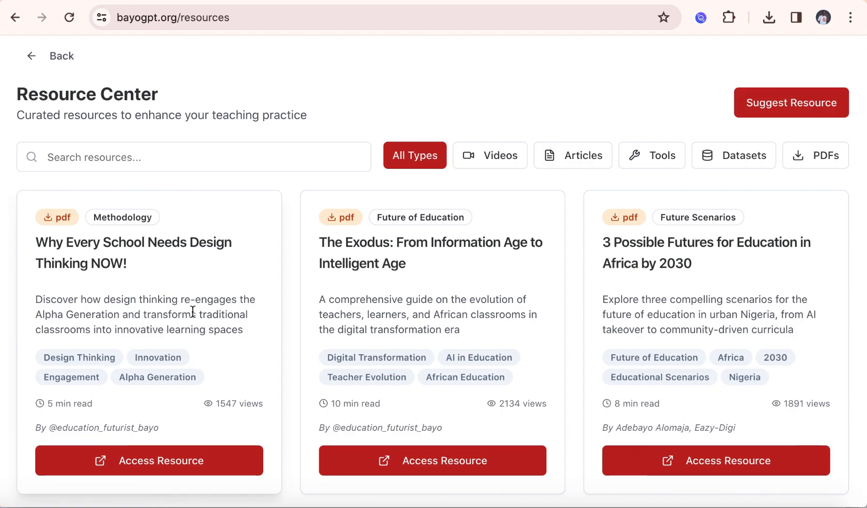
scroll(192, 310, down, 2)
scroll(192, 312, down, 5)
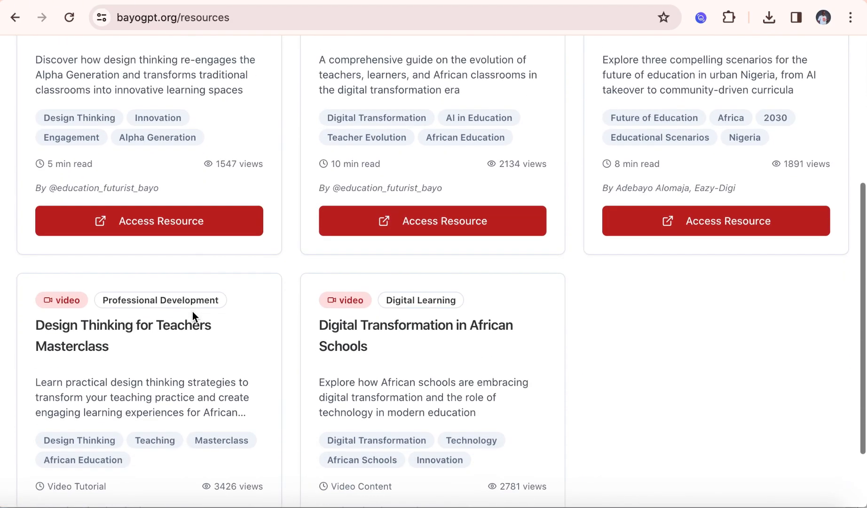
scroll(192, 312, up, 5)
scroll(193, 312, up, 2)
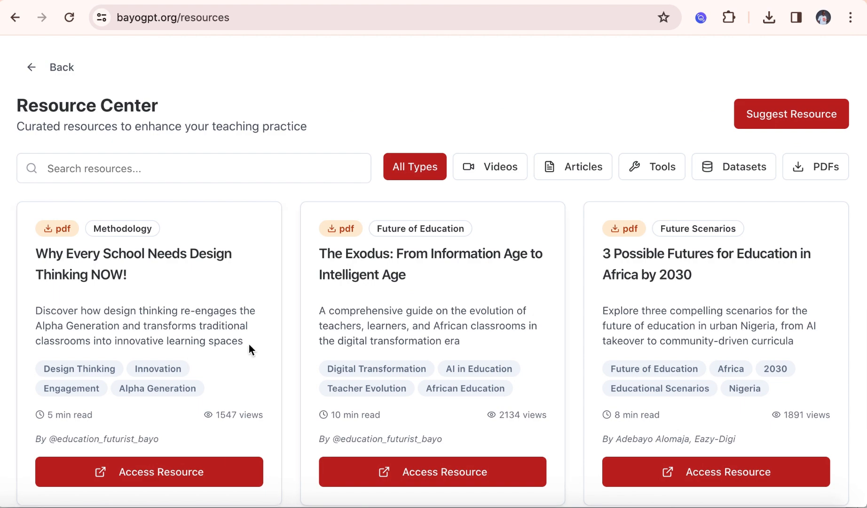
click(32, 67)
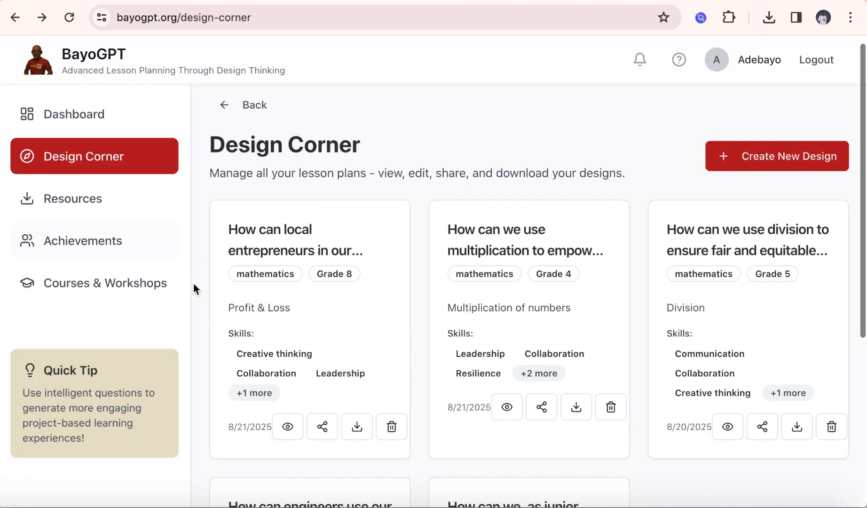
View the available offerings in Courses & Workshops and return to Design Corner
click(102, 286)
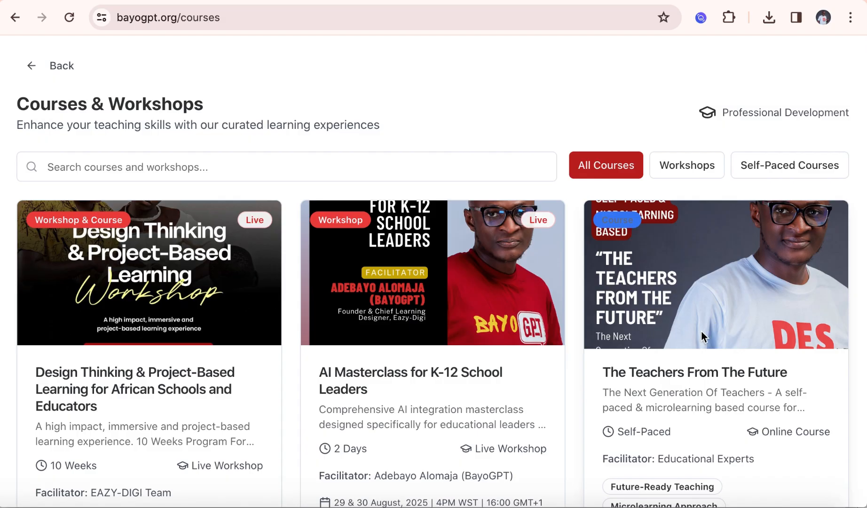
click(63, 68)
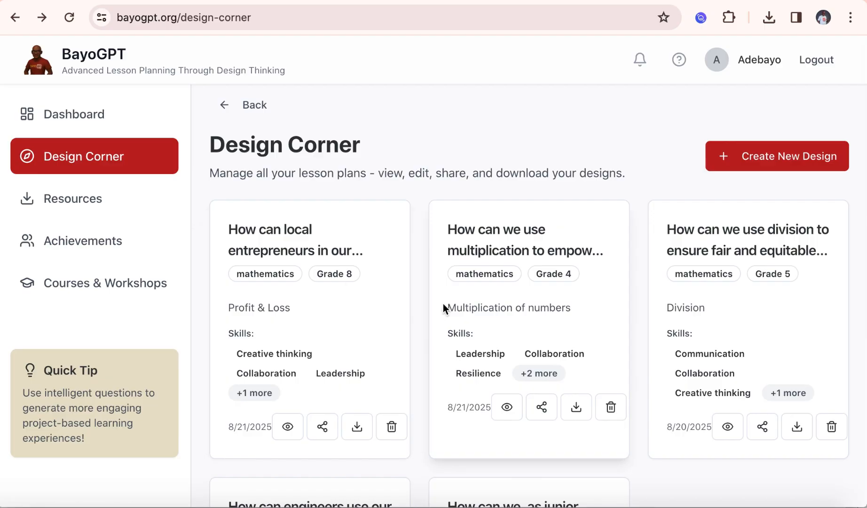